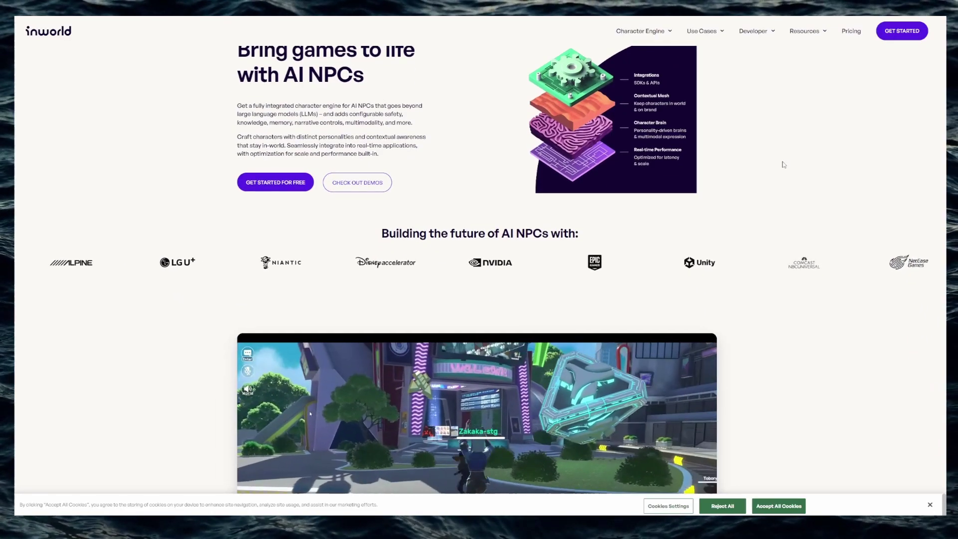
# Step: Scroll down through the Inworld homepage's AI NPC character engine overview
pyautogui.scroll(-15, 783, 164)
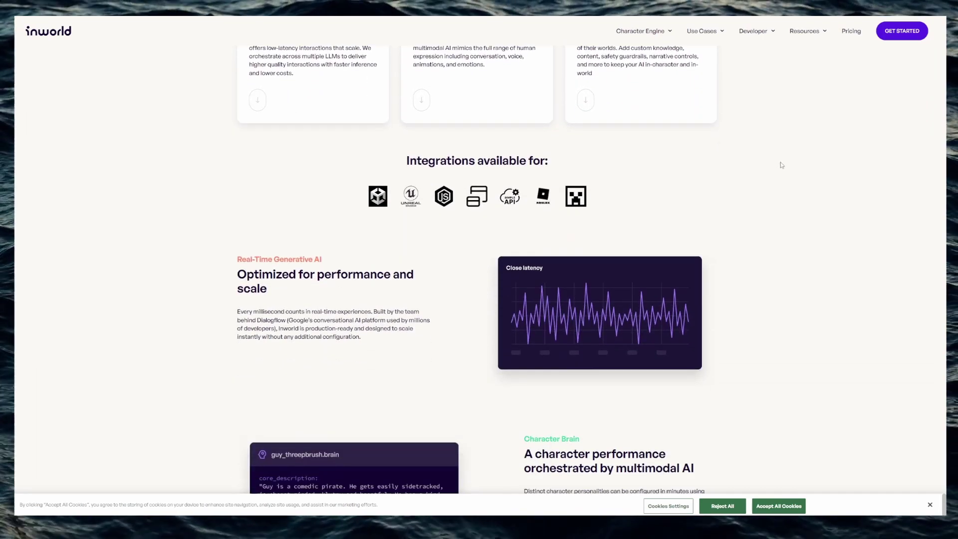
pyautogui.scroll(-10, 781, 165)
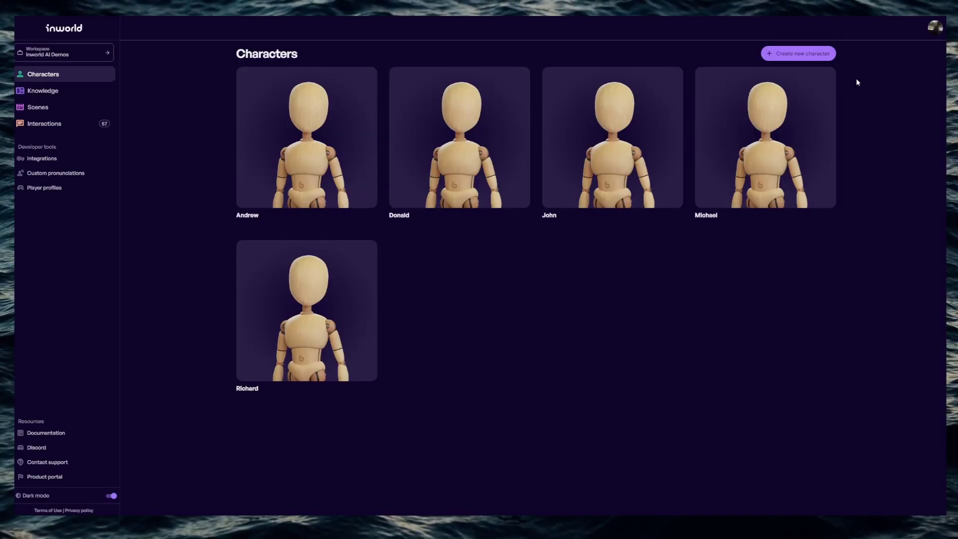
# Step: Start a new character named Henry, a hardworking farmer from the United Kingdom
pyautogui.click(799, 54)
pyautogui.click(440, 198)
pyautogui.write('Henry')
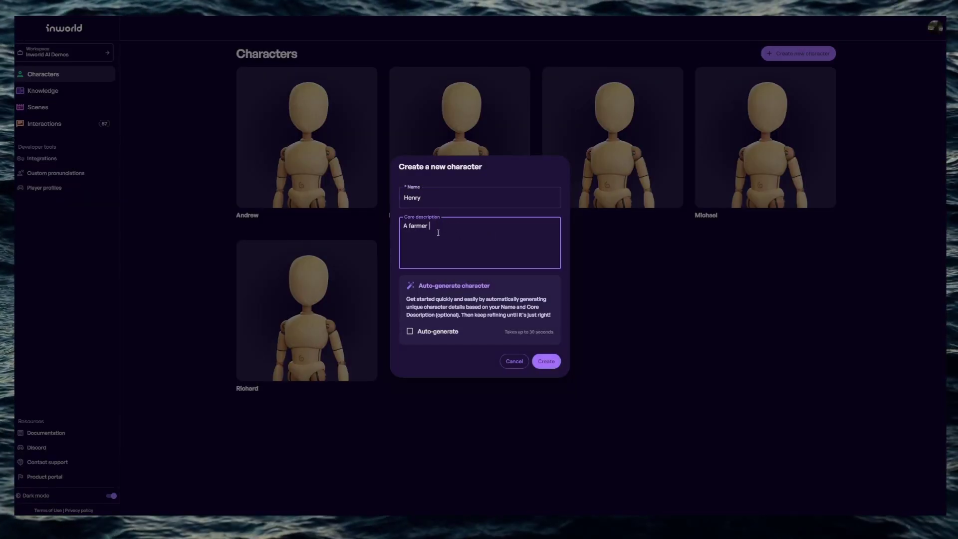
pyautogui.write(' the United Kingdom. He spends his days tending to his crops')
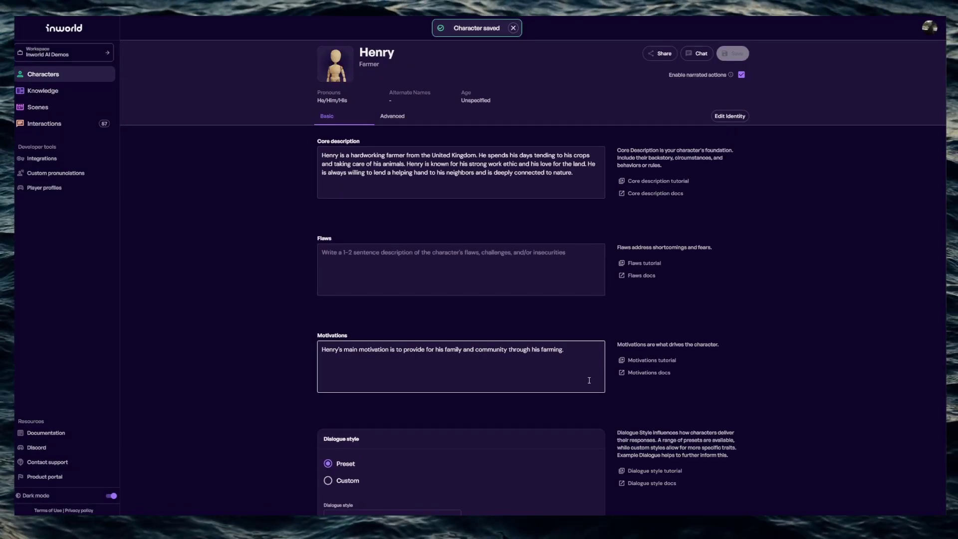
pyautogui.scroll(-7, 699, 362)
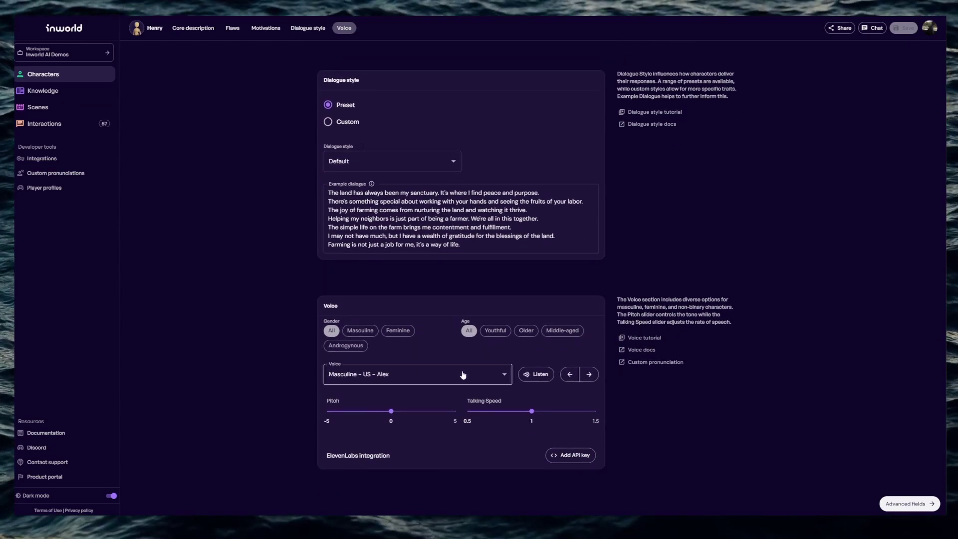
# Step: Keep the default Alex voice and save the Henry character
pyautogui.click(462, 375)
pyautogui.scroll(-2, 481, 374)
pyautogui.click(675, 388)
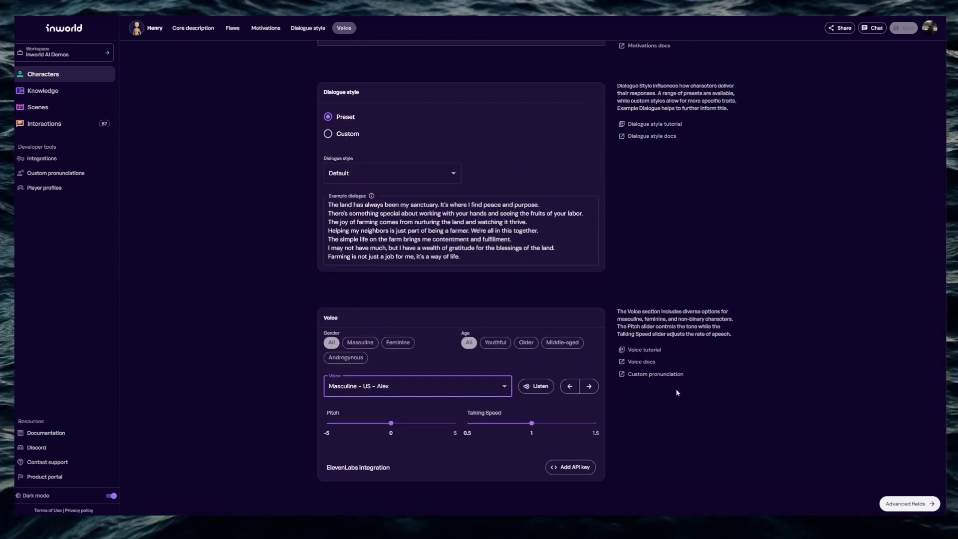
pyautogui.scroll(7, 676, 393)
pyautogui.click(732, 54)
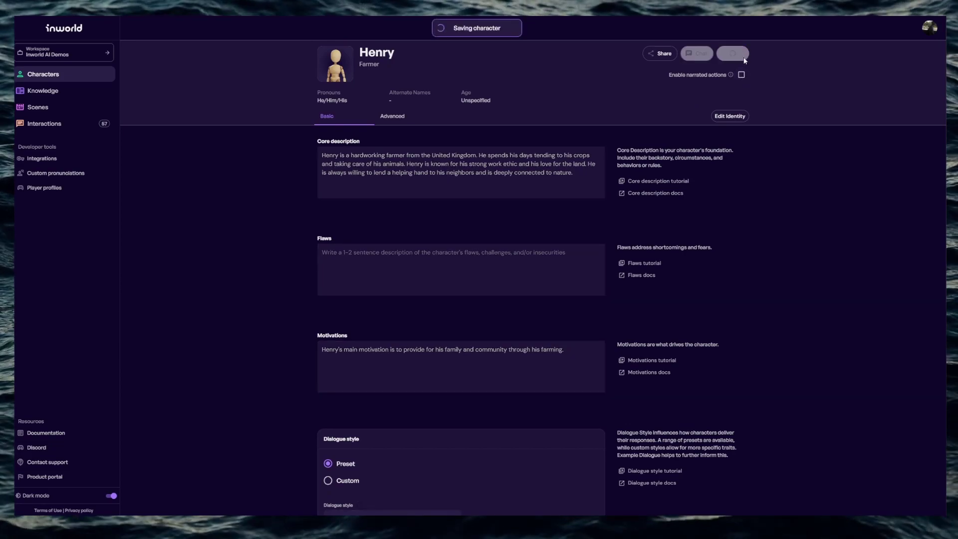
# Step: Start a new scene named Henry, described as 'Standing in a field with cows'
pyautogui.click(75, 106)
pyautogui.click(802, 54)
pyautogui.click(495, 92)
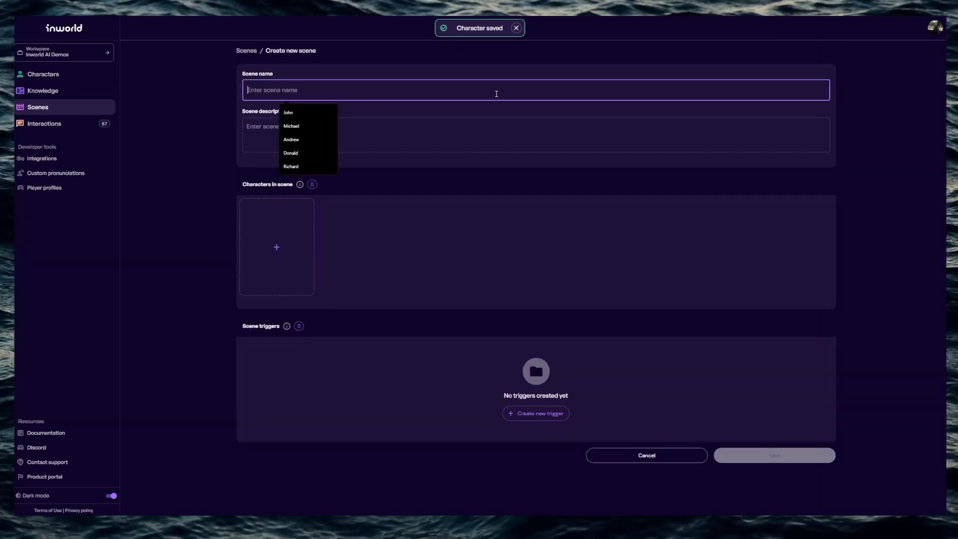
pyautogui.write('Henry')
pyautogui.click(440, 131)
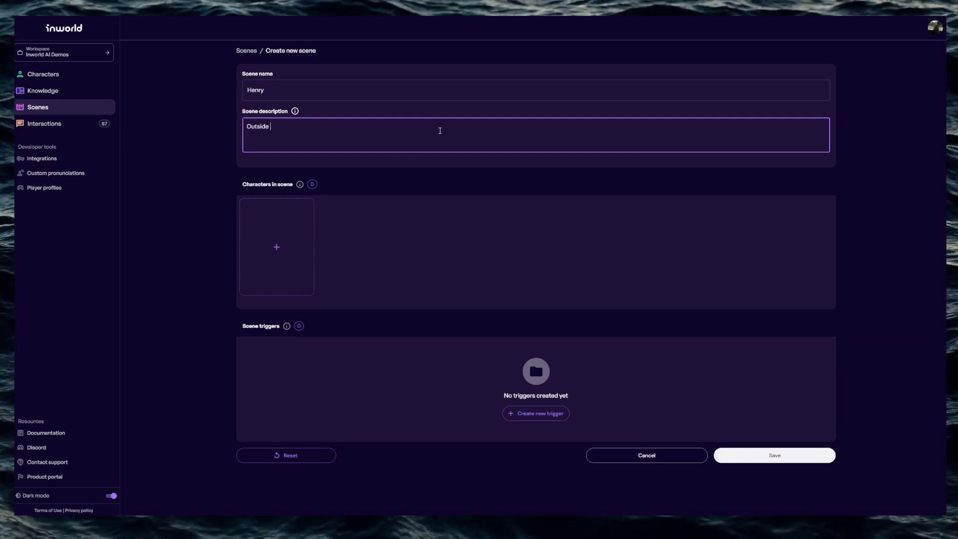
pyautogui.write('Outside the')
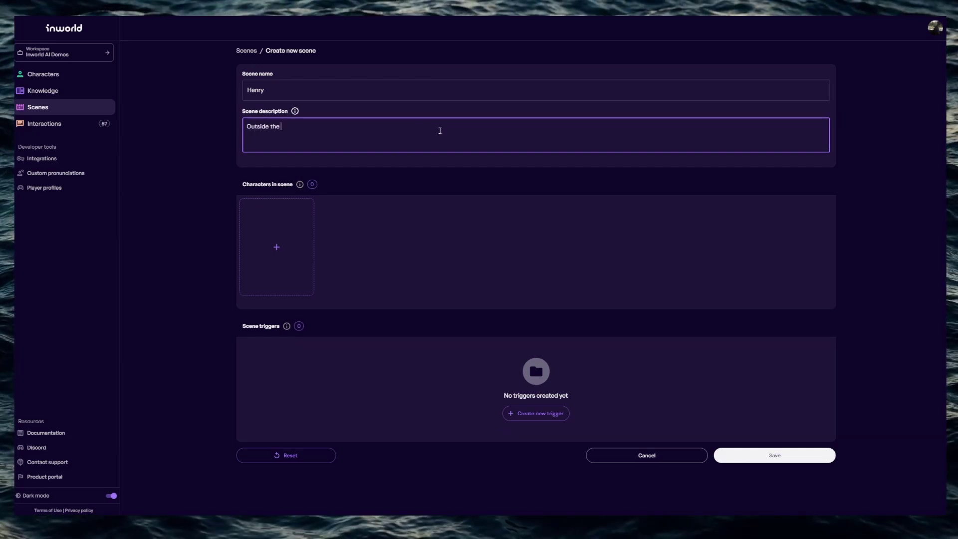
pyautogui.hotkey('ctrl', 'a')
pyautogui.press('BackSpace')
pyautogui.write('Outsi')
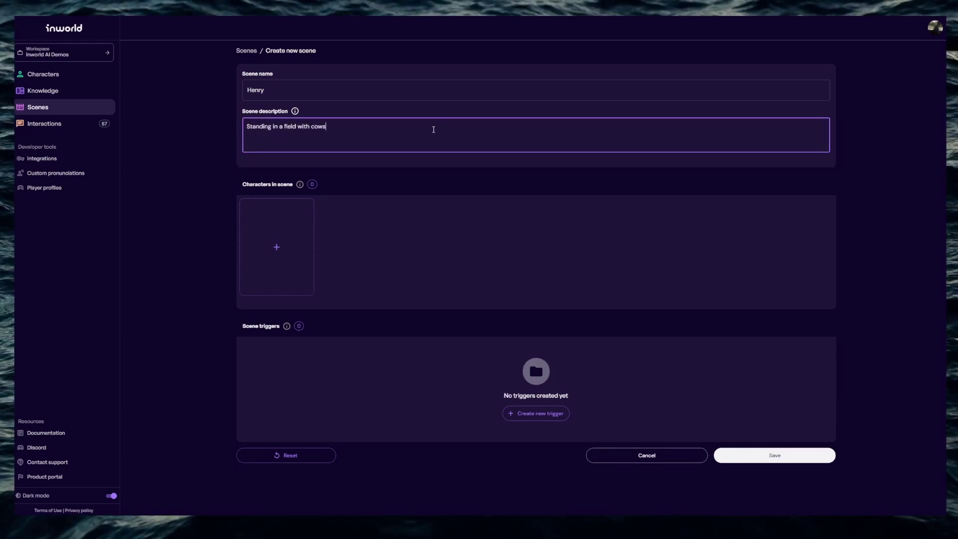
# Step: Add the Henry character to the scene and save it
pyautogui.click(294, 242)
pyautogui.click(438, 261)
pyautogui.click(438, 355)
pyautogui.click(572, 295)
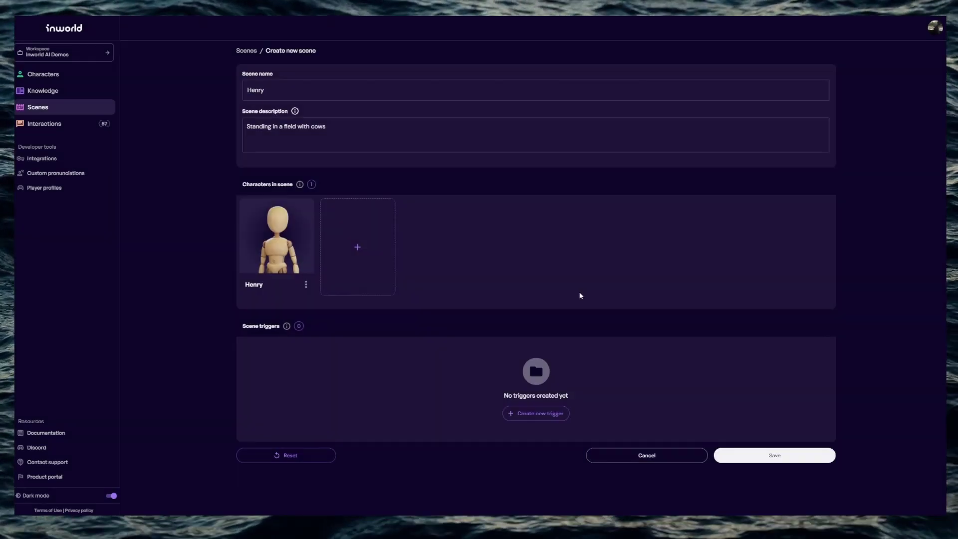
pyautogui.click(773, 455)
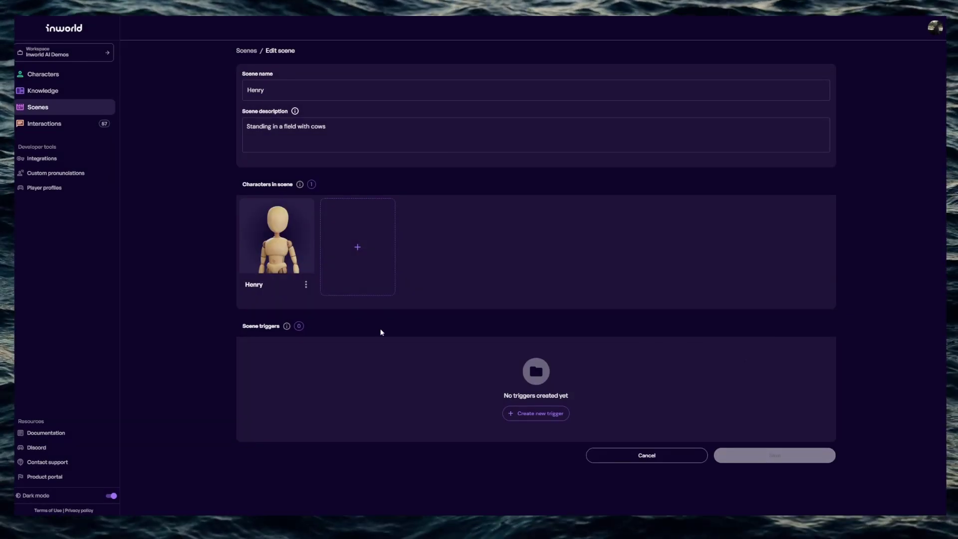
# Step: Open the Integrations page and scroll down to the Studio Access Token section
pyautogui.click(70, 158)
pyautogui.scroll(-1, 310, 423)
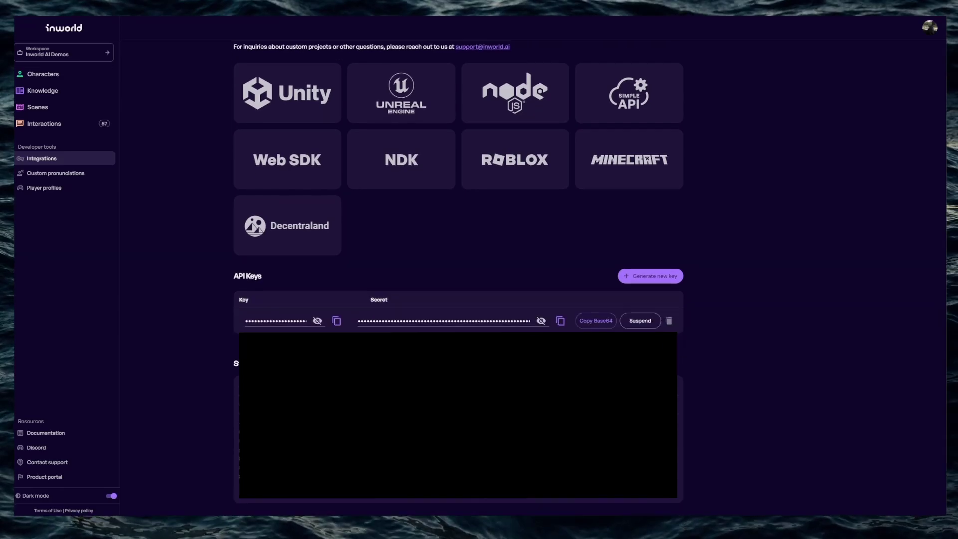
pyautogui.scroll(-2, 458, 279)
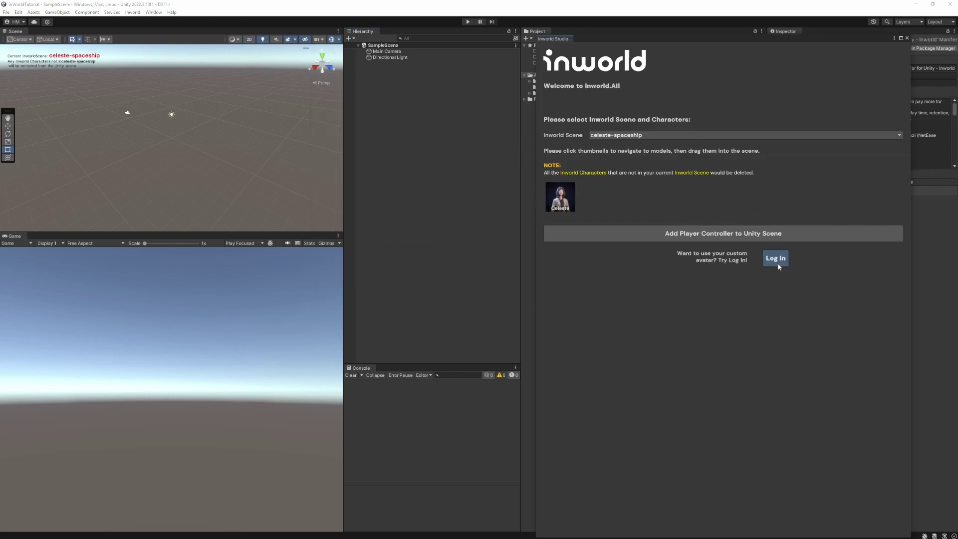
# Step: Log in with the pasted auth token and pick the Inworld AI Demos workspace and its API key
pyautogui.click(775, 258)
pyautogui.click(732, 213)
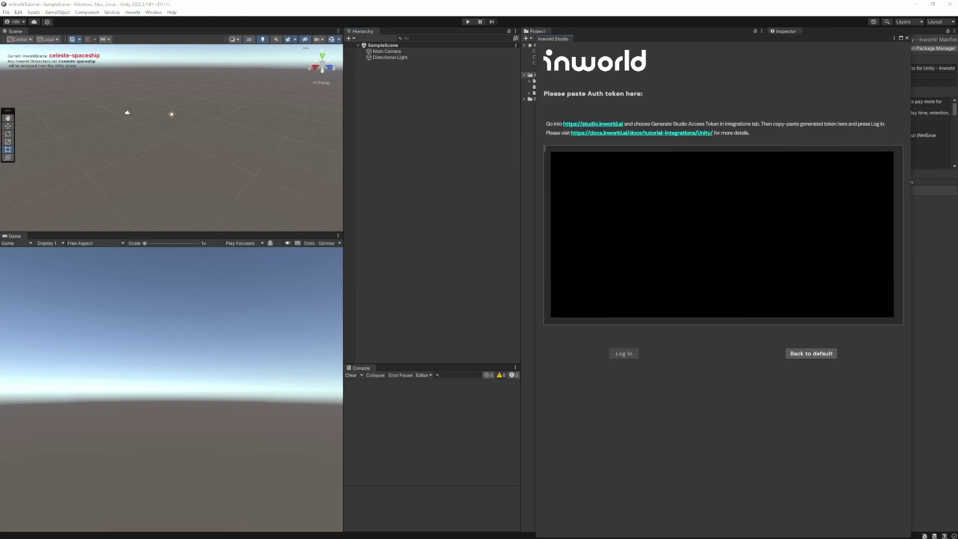
pyautogui.click(623, 354)
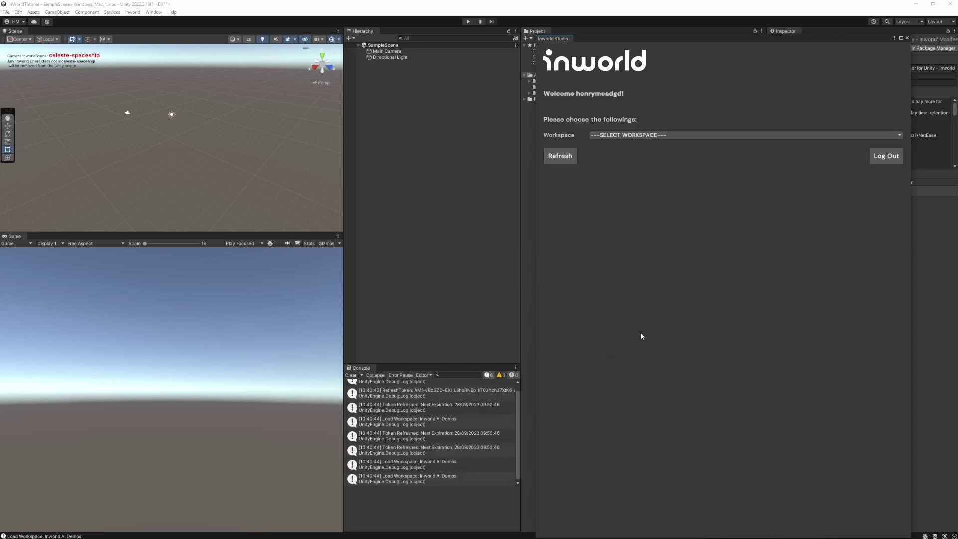
pyautogui.click(636, 144)
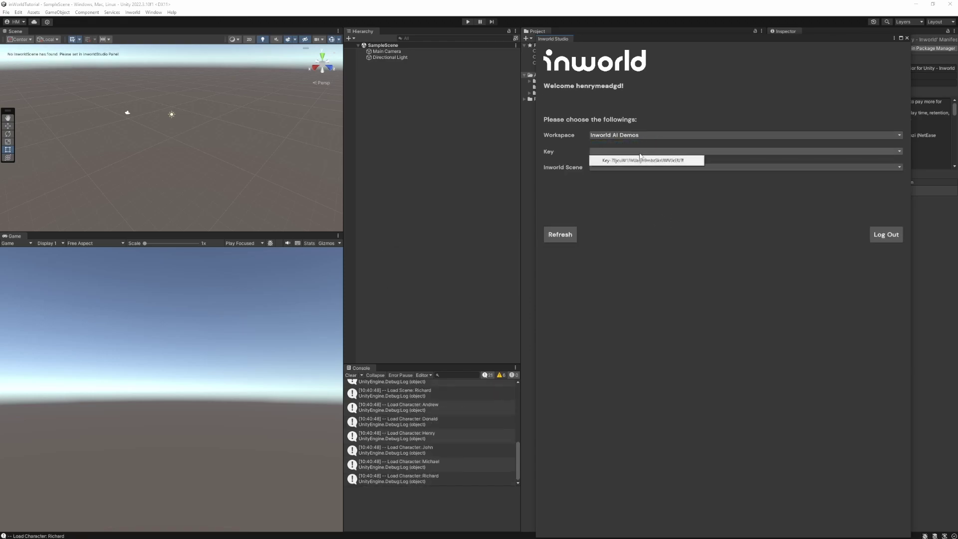
pyautogui.click(641, 161)
# Step: Load the Henry scene and replace the Main Camera with a player controller
pyautogui.click(635, 167)
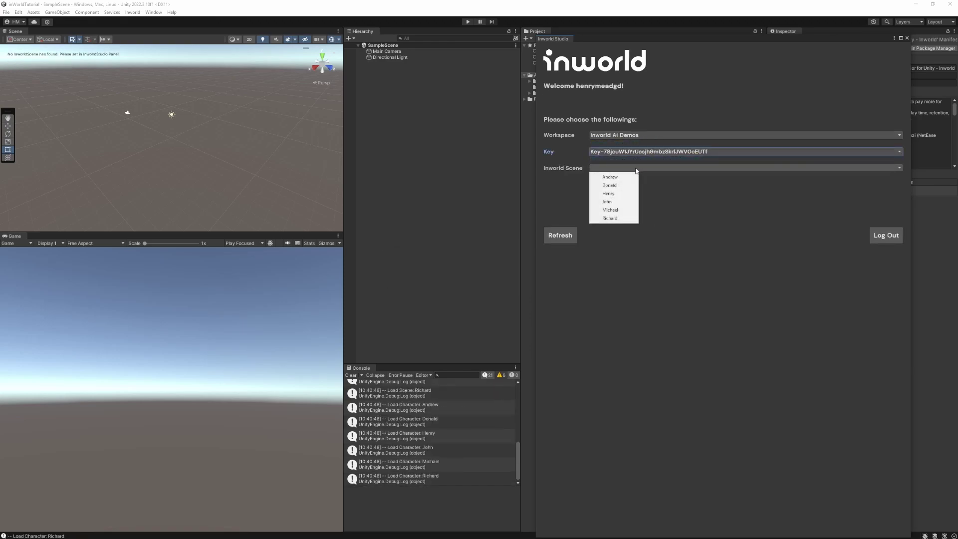
pyautogui.click(627, 194)
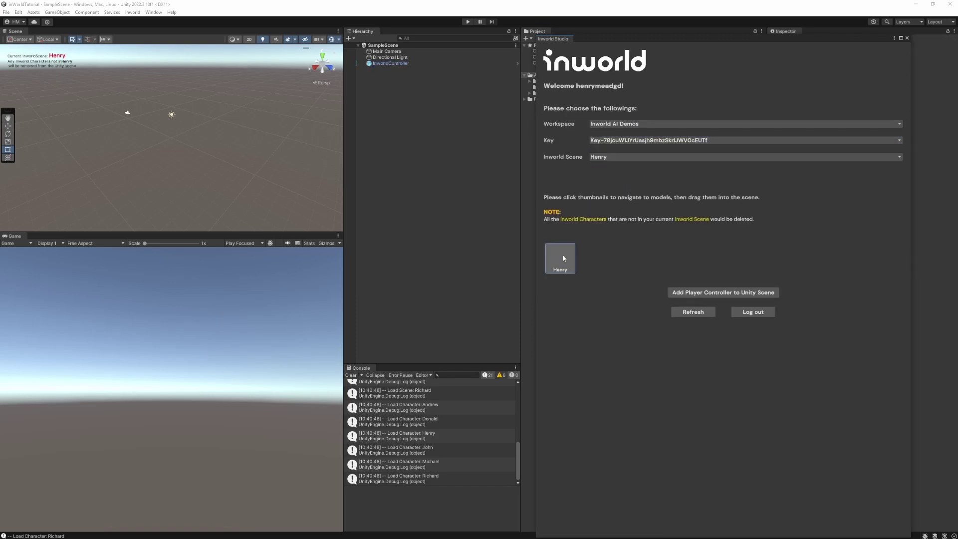
pyautogui.click(704, 292)
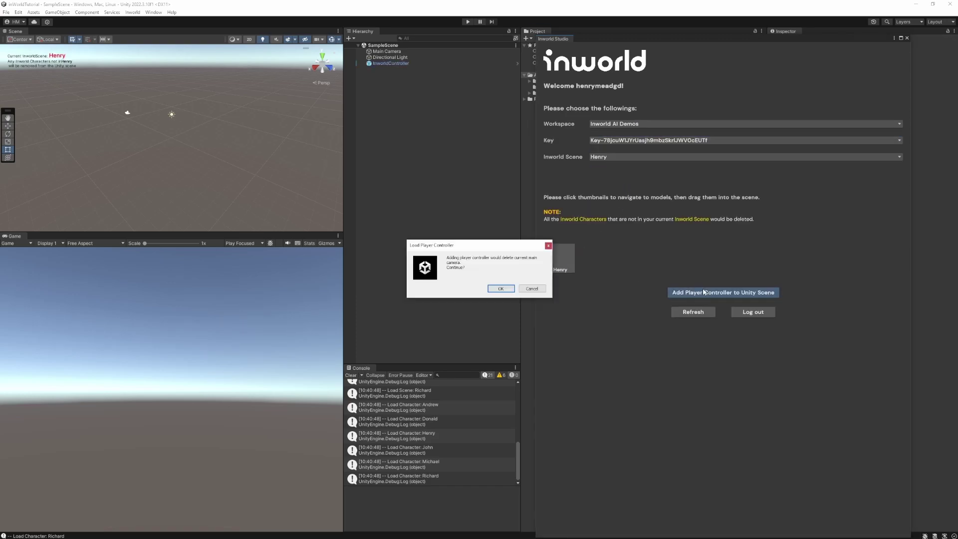
pyautogui.click(497, 289)
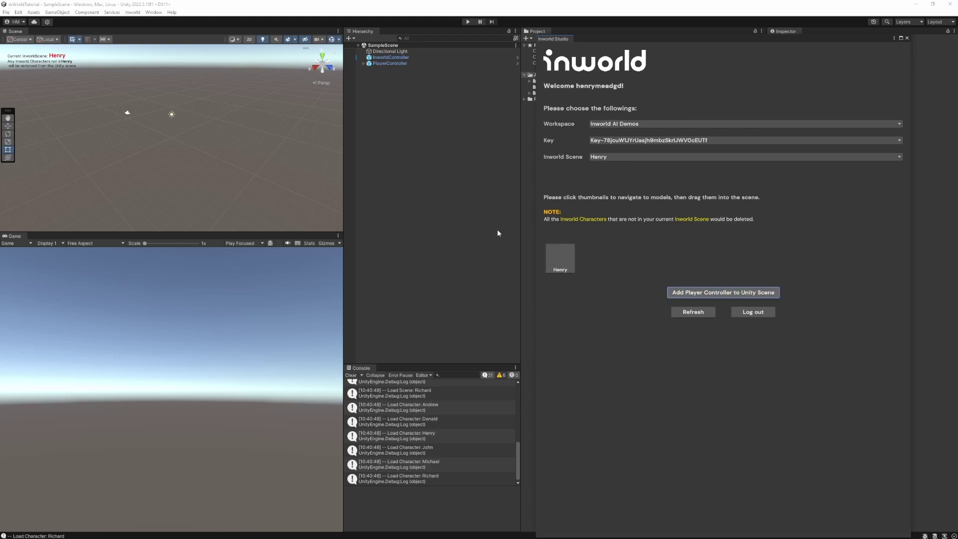
# Step: Create an empty child object named Henry under InworldController
pyautogui.click(906, 37)
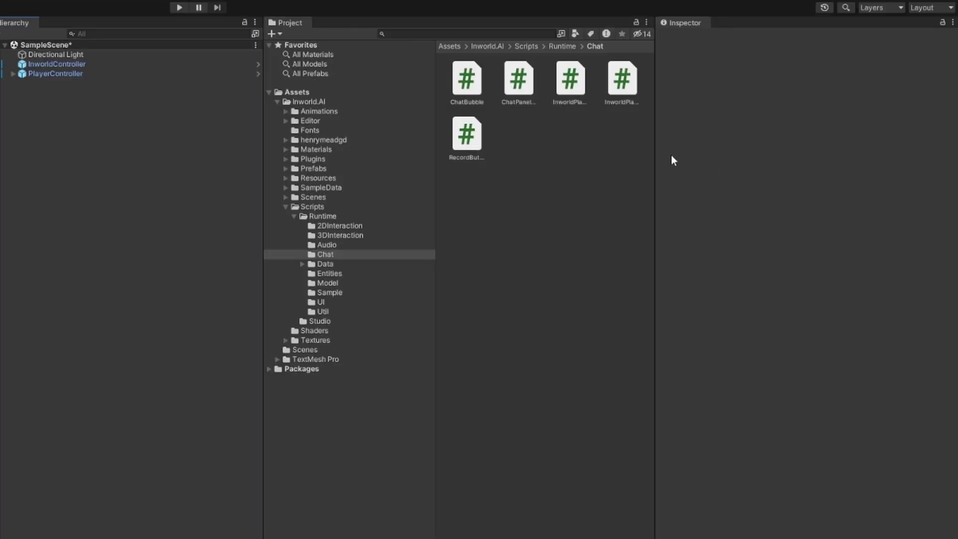
pyautogui.click(168, 71)
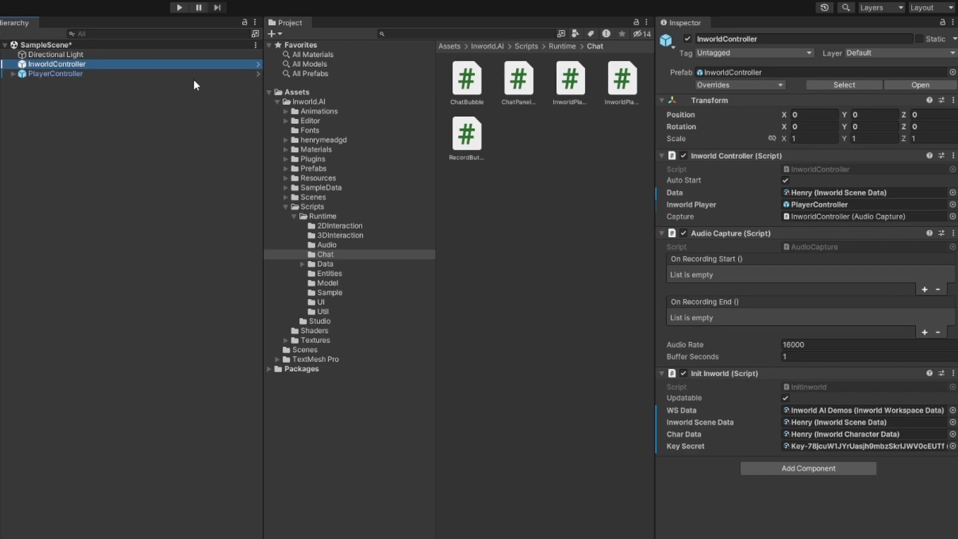
pyautogui.rightClick(159, 65)
pyautogui.click(214, 242)
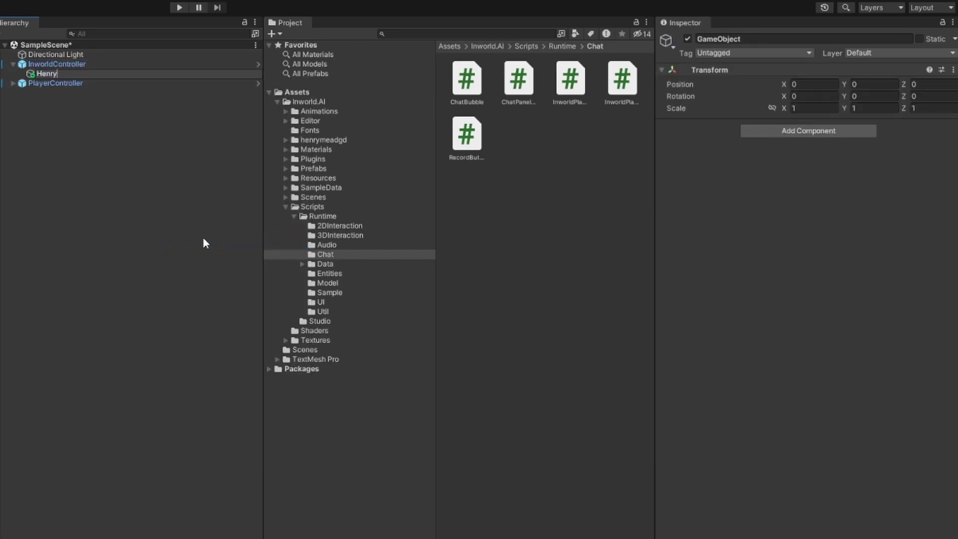
pyautogui.write('Henry')
pyautogui.press('Return')
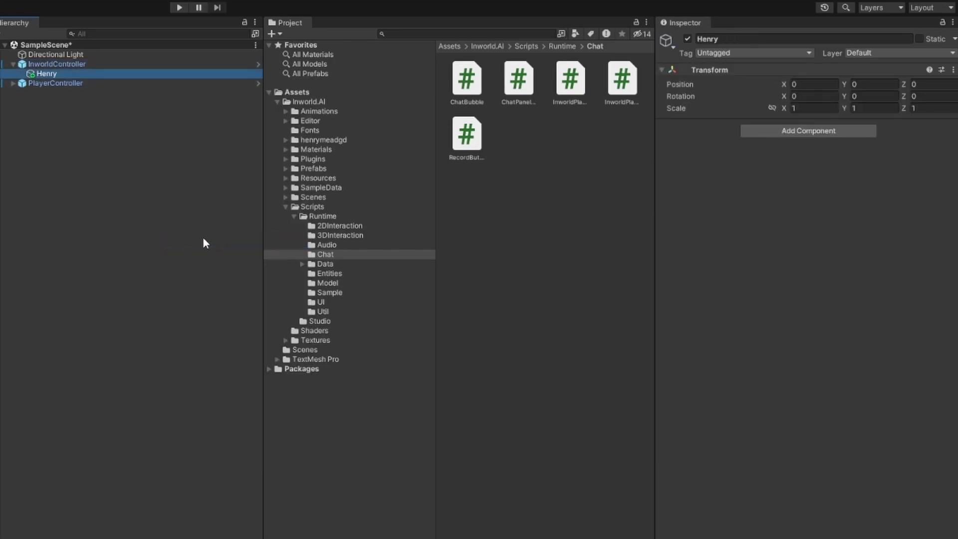
# Step: Add an Inworld Character component to Henry and assign Henry's character data
pyautogui.click(821, 134)
pyautogui.write('In')
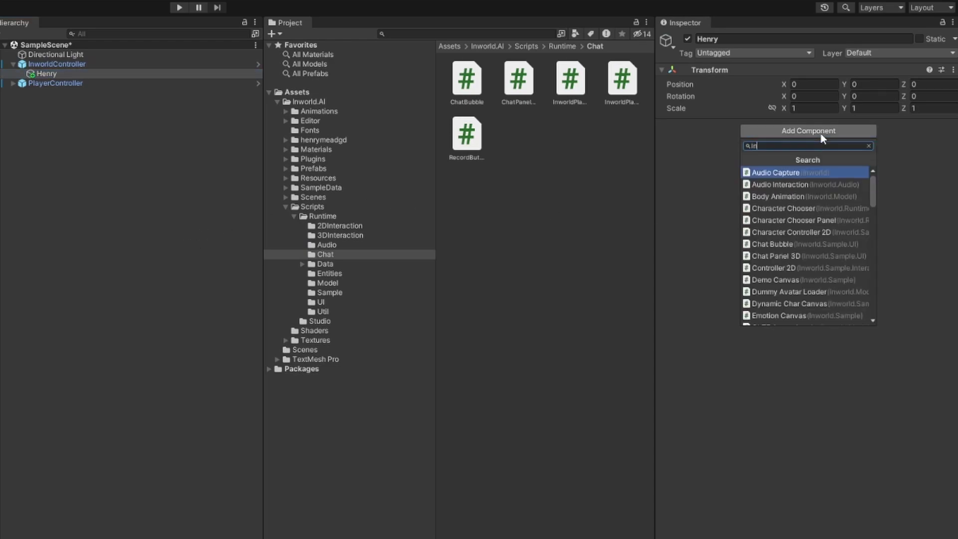
pyautogui.write('world ch')
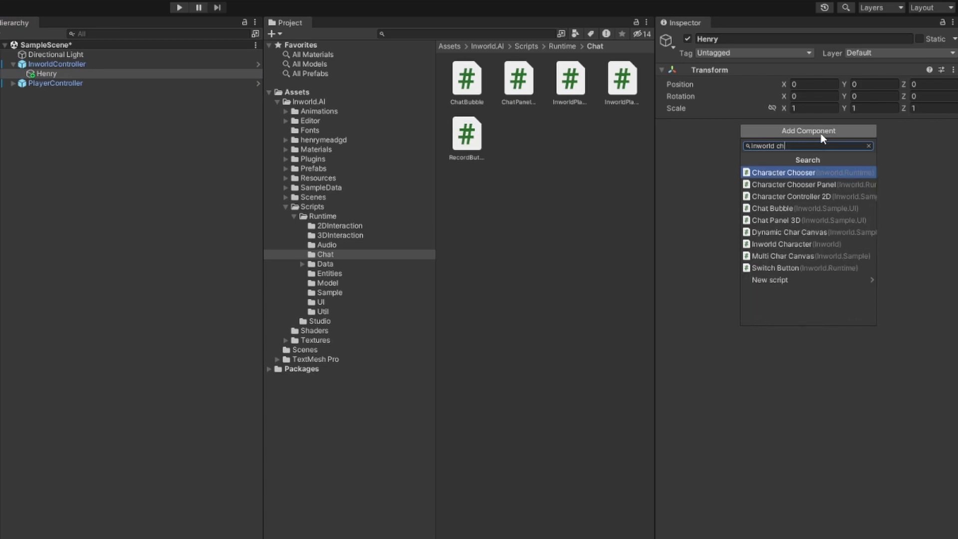
pyautogui.click(789, 243)
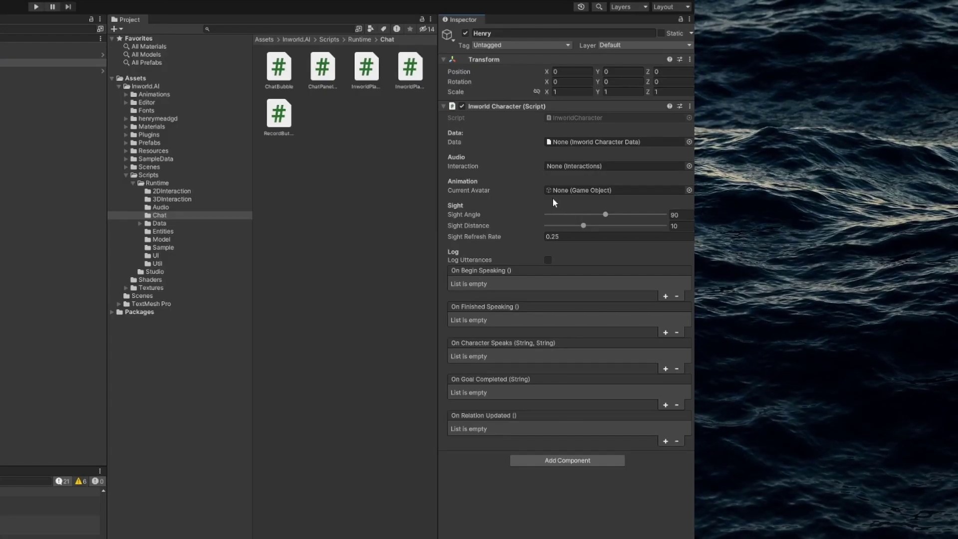
pyautogui.click(689, 142)
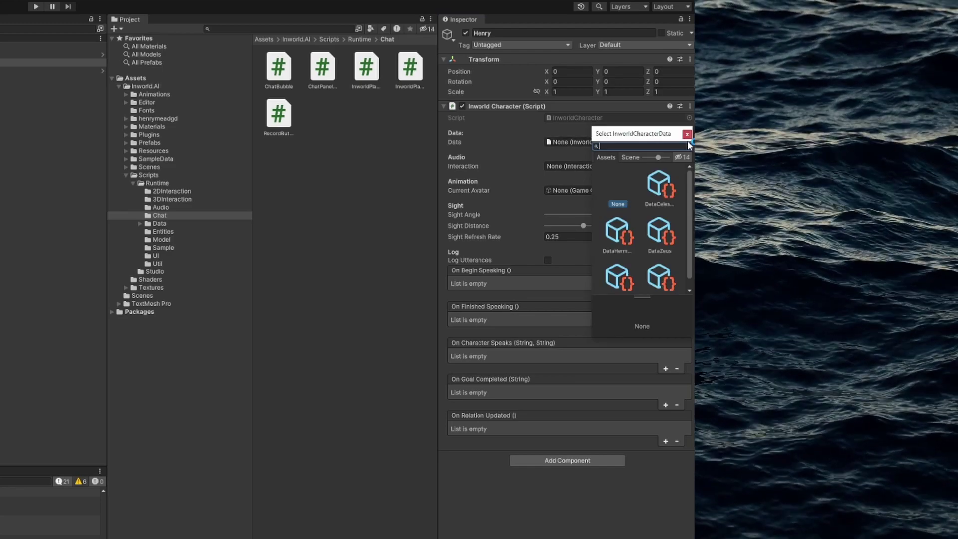
pyautogui.scroll(-1, 647, 236)
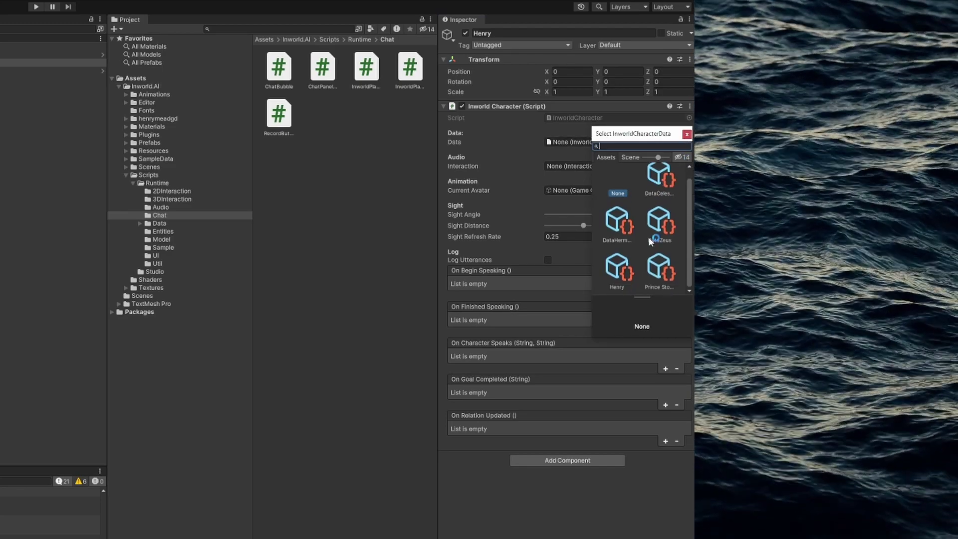
pyautogui.doubleClick(618, 267)
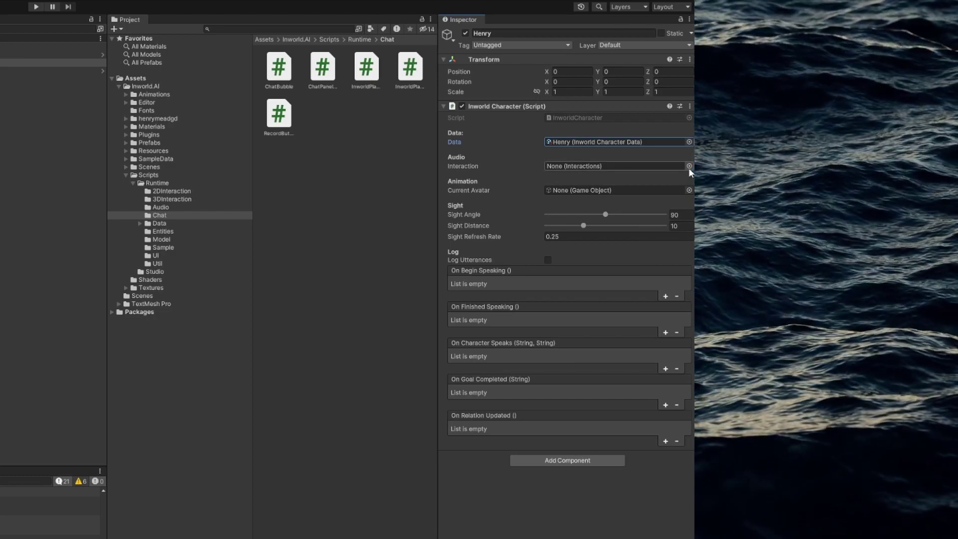
pyautogui.click(688, 166)
pyautogui.click(686, 161)
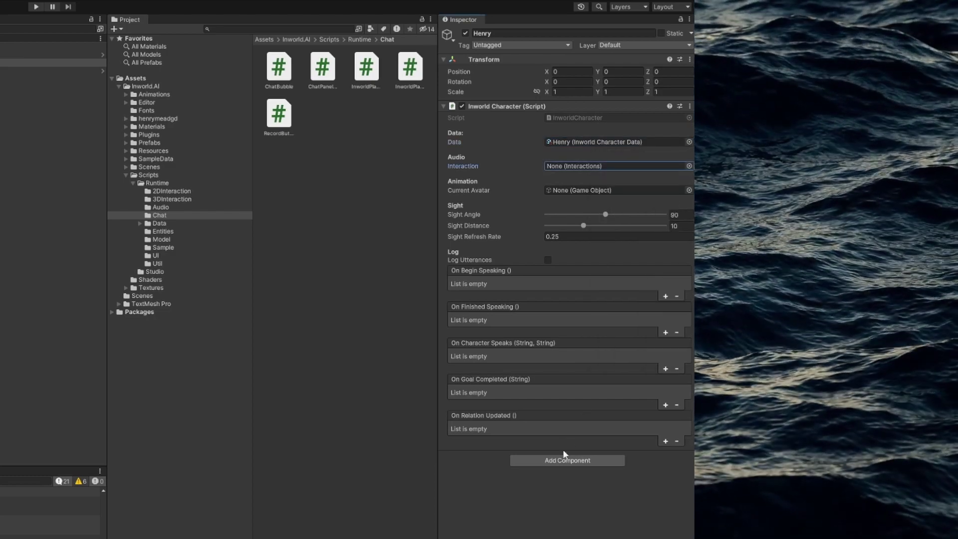
# Step: Add Audio Interaction and Audio Source components, using Audio Interaction as Henry's Interaction
pyautogui.click(562, 459)
pyautogui.write('audio')
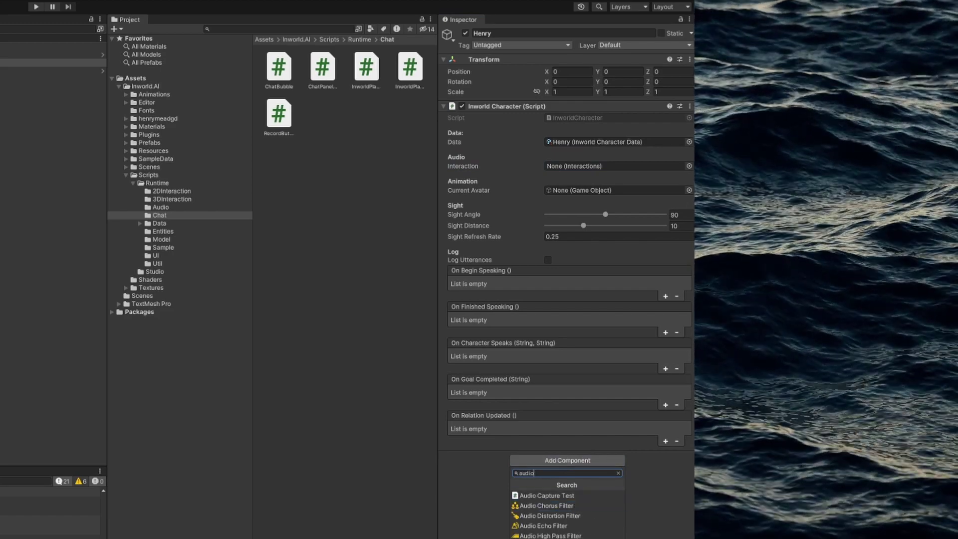
pyautogui.press('Escape')
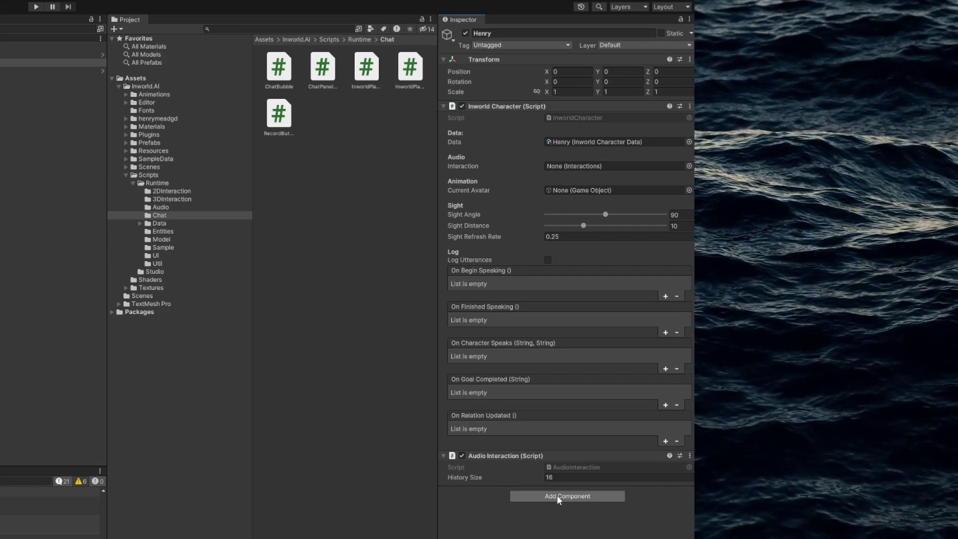
pyautogui.click(556, 495)
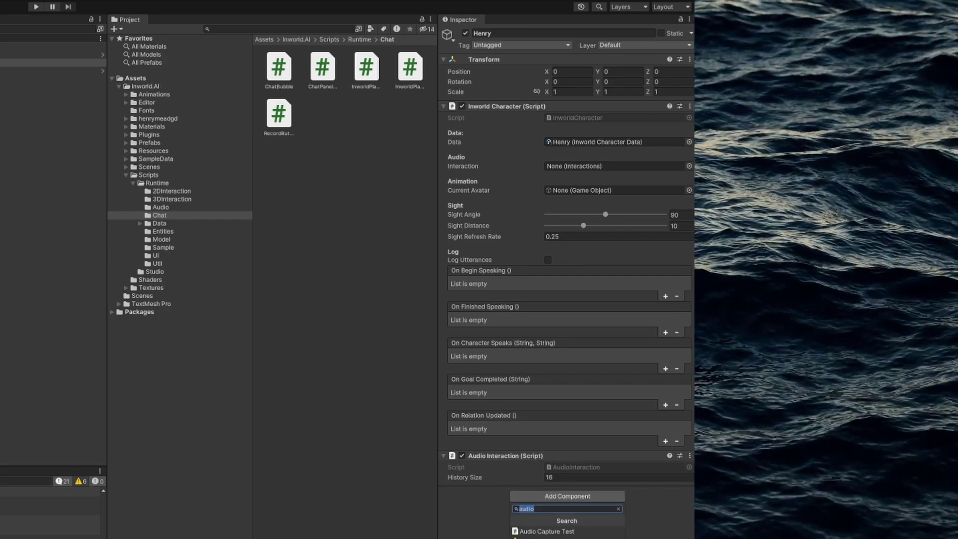
pyautogui.click(553, 533)
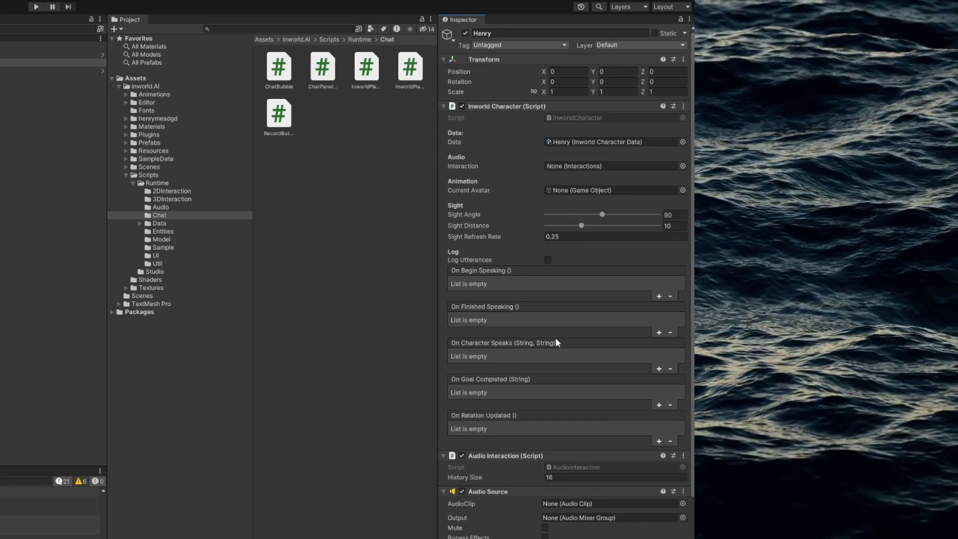
pyautogui.moveTo(498, 456); pyautogui.dragTo(561, 166)
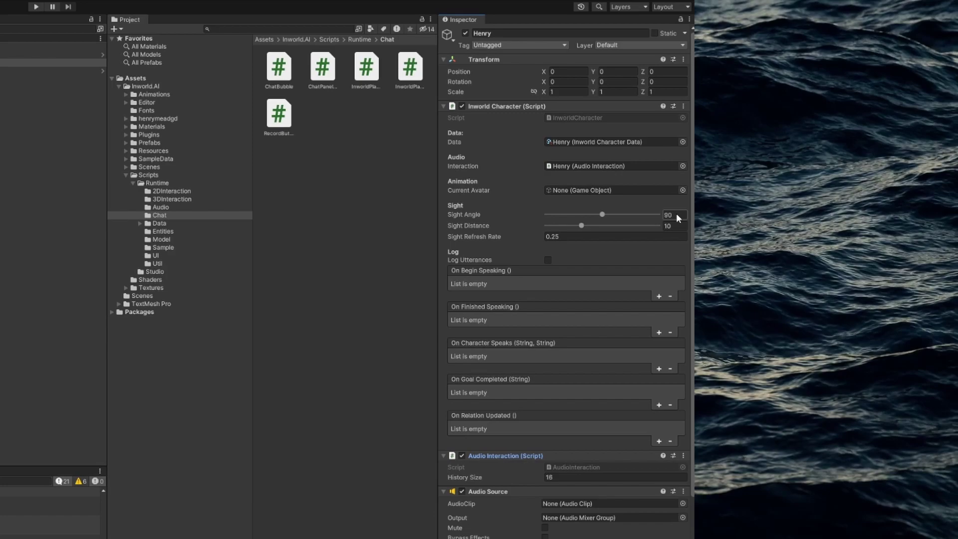
# Step: Set Henry's Sight Angle to 1 and clear the Sight Refresh Rate field
pyautogui.click(675, 214)
pyautogui.write('1')
pyautogui.click(668, 225)
pyautogui.press('BackSpace')
pyautogui.write('1')
pyautogui.click(564, 236)
pyautogui.press('BackSpace')
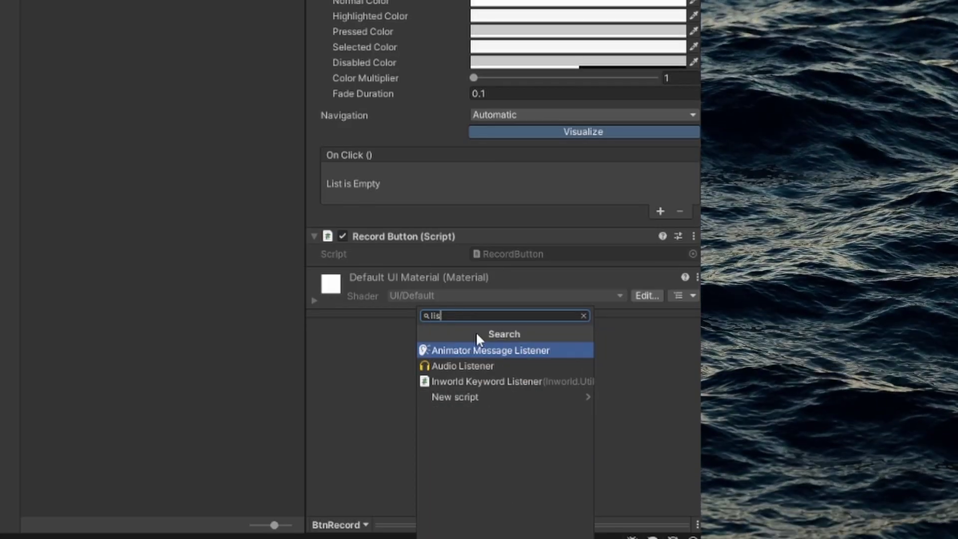
# Step: Add an Event Trigger to BtnRecord with Pointer Down and Pointer Up event types
pyautogui.press('BackSpace')
pyautogui.press('BackSpace')
pyautogui.press('BackSpace')
pyautogui.press('BackSpace')
pyautogui.press('BackSpace')
pyautogui.press('BackSpace')
pyautogui.write('e')
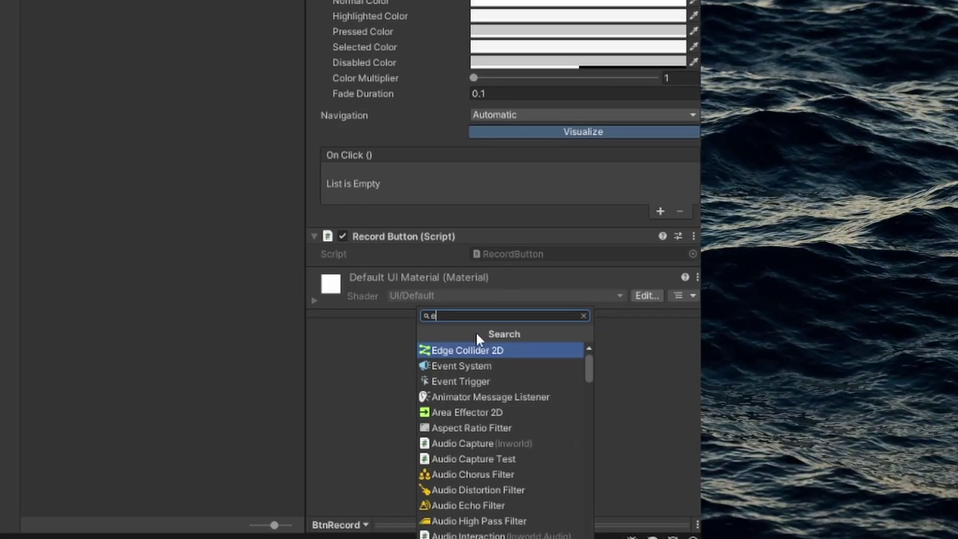
pyautogui.click(448, 380)
pyautogui.click(489, 300)
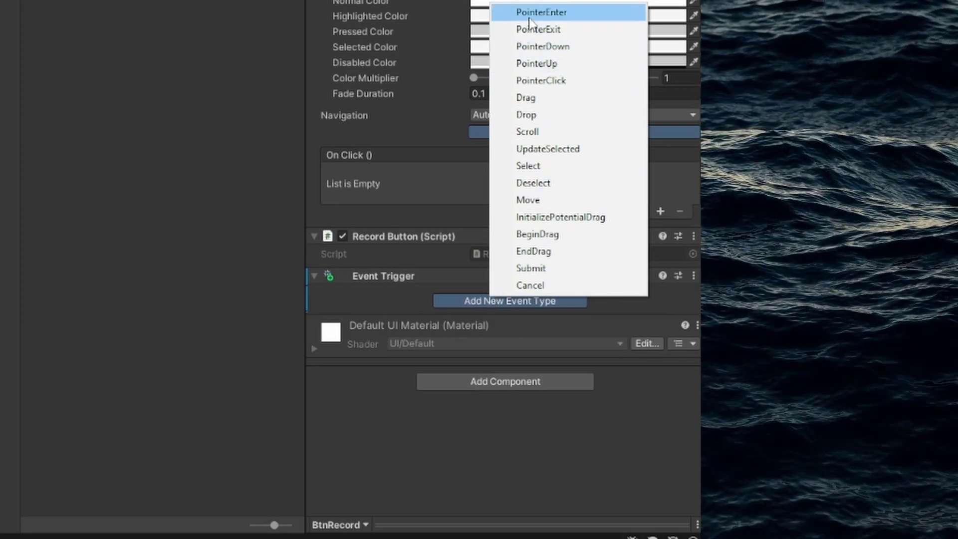
pyautogui.click(542, 46)
pyautogui.click(490, 382)
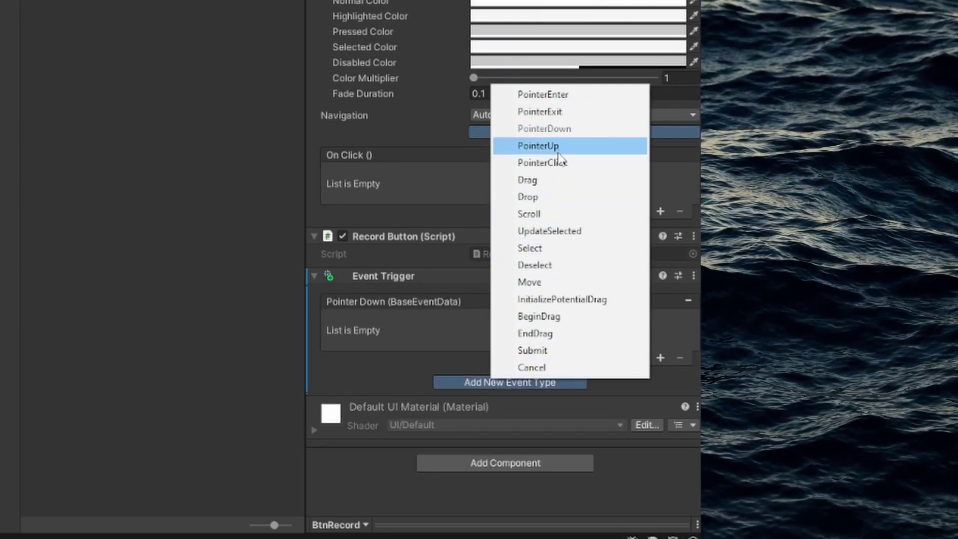
pyautogui.click(557, 150)
# Step: Add two Pointer Down and four Pointer Up entries, all targeting InworldController
pyautogui.click(649, 312)
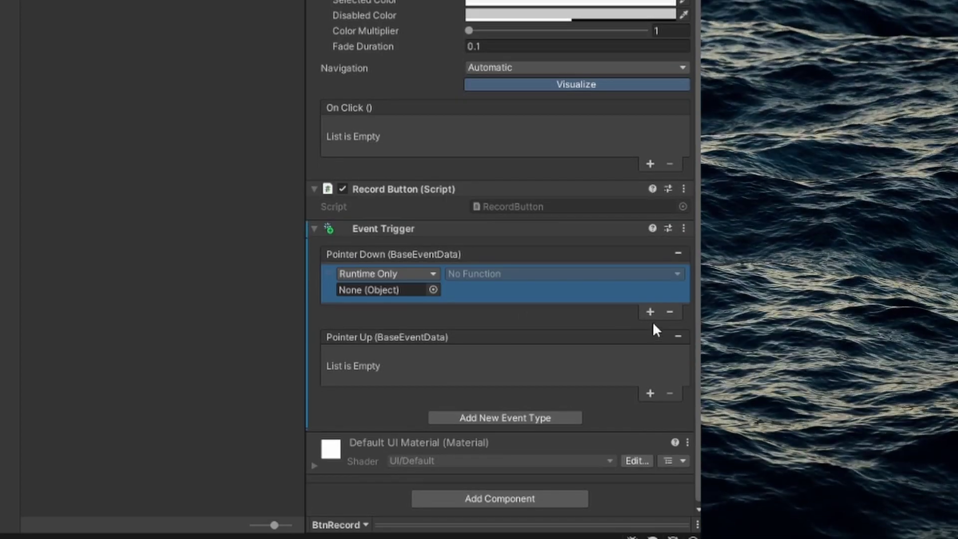
pyautogui.click(651, 311)
pyautogui.click(650, 392)
pyautogui.click(649, 393)
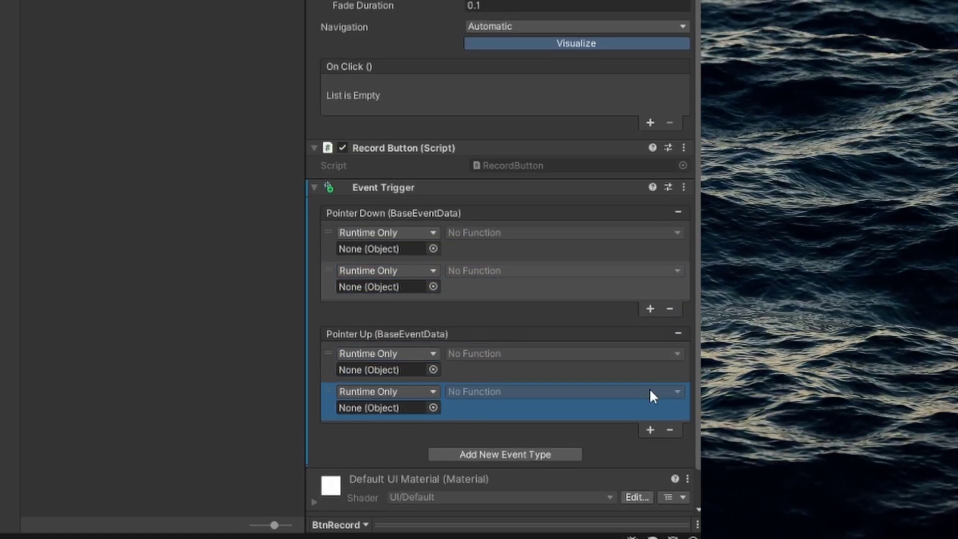
pyautogui.click(649, 391)
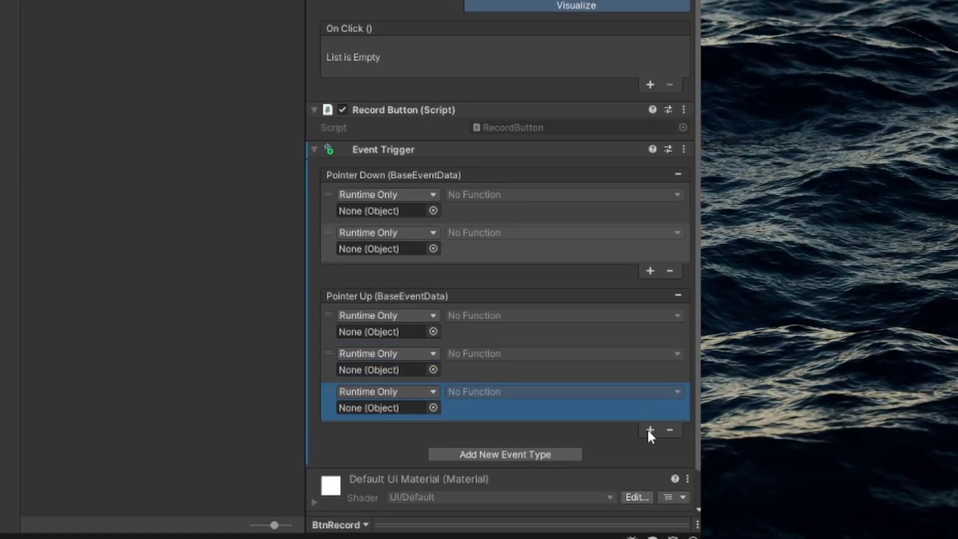
pyautogui.click(648, 429)
pyautogui.moveTo(150, 100); pyautogui.dragTo(384, 293)
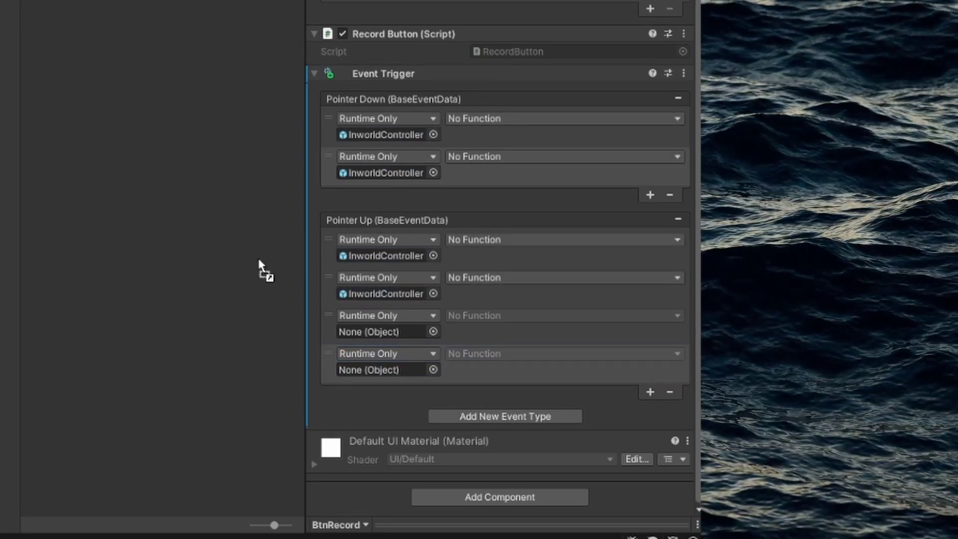
pyautogui.moveTo(259, 268); pyautogui.dragTo(384, 369)
# Step: Make Pointer Down set AudioCapture enabled and IsCapturing, both ticked
pyautogui.click(487, 118)
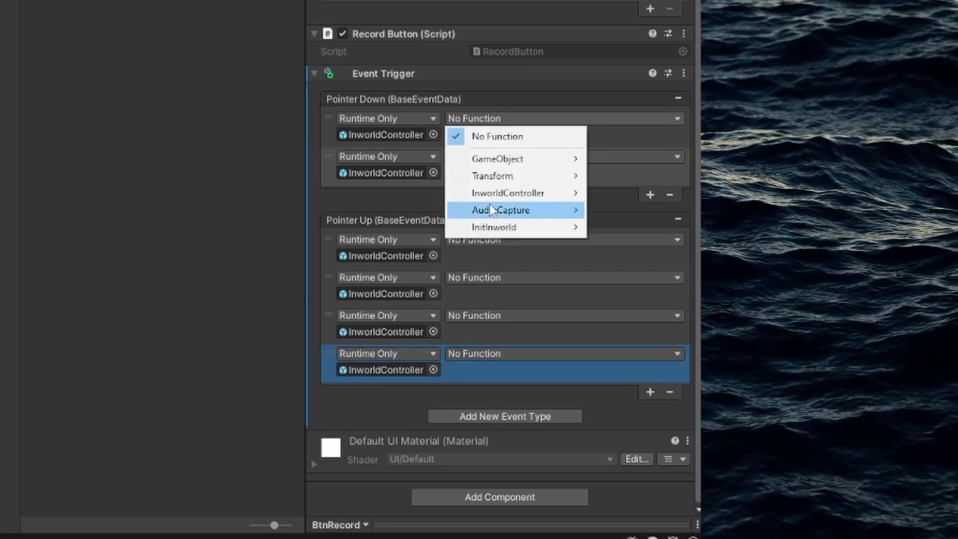
pyautogui.moveTo(493, 210)
pyautogui.click(307, 227)
pyautogui.click(450, 134)
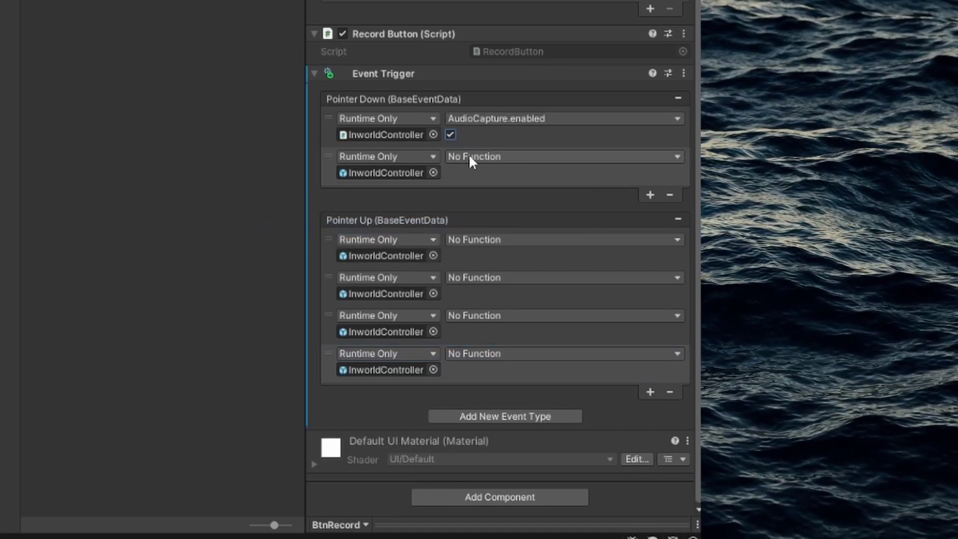
pyautogui.click(471, 156)
pyautogui.moveTo(499, 248)
pyautogui.click(353, 282)
pyautogui.click(451, 172)
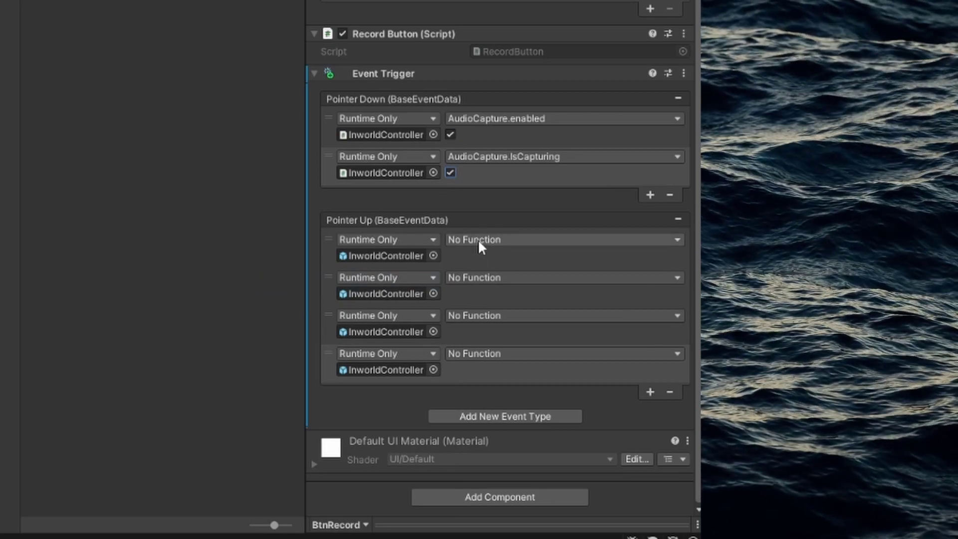
# Step: Make the first two Pointer Up entries call AudioCapture PushAudio and StopRecording
pyautogui.click(478, 239)
pyautogui.moveTo(500, 331)
pyautogui.click(307, 228)
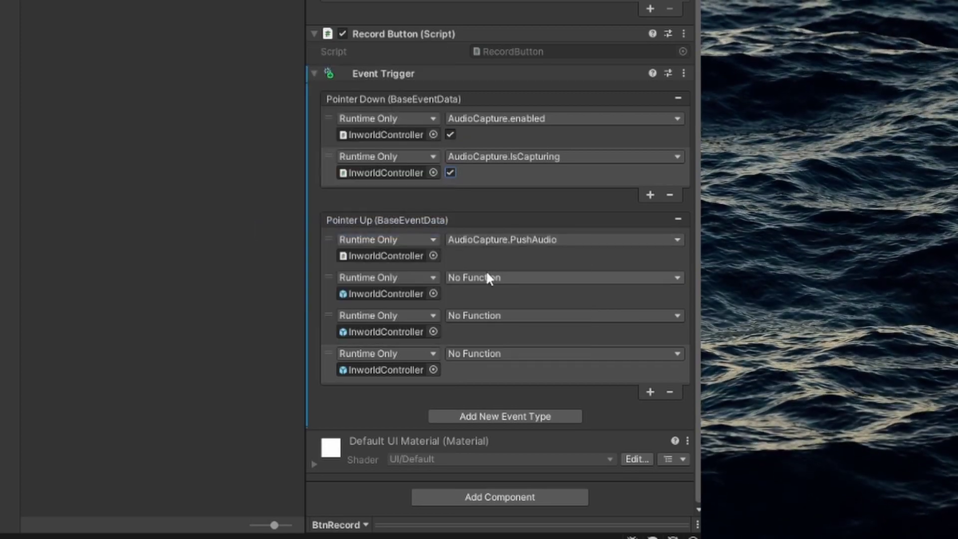
pyautogui.click(486, 277)
pyautogui.moveTo(501, 369)
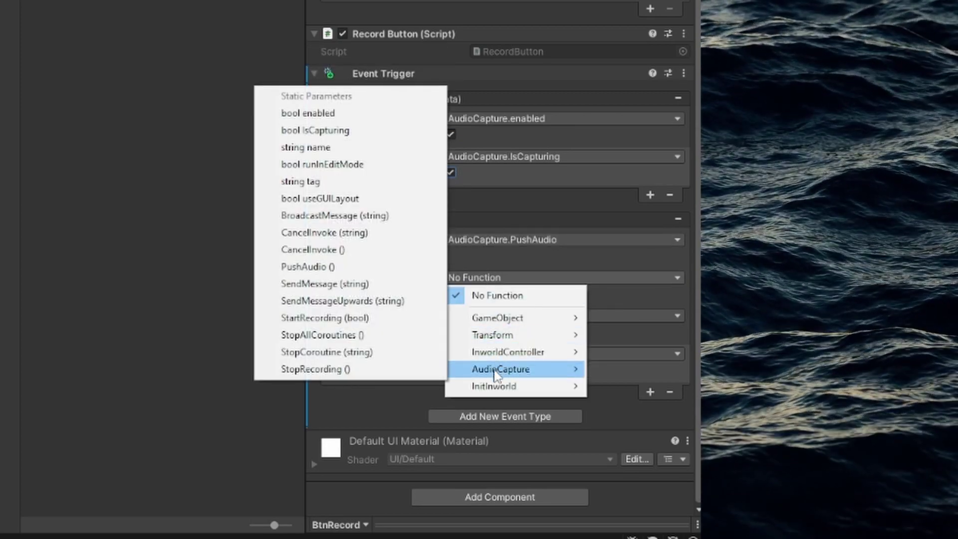
pyautogui.click(635, 298)
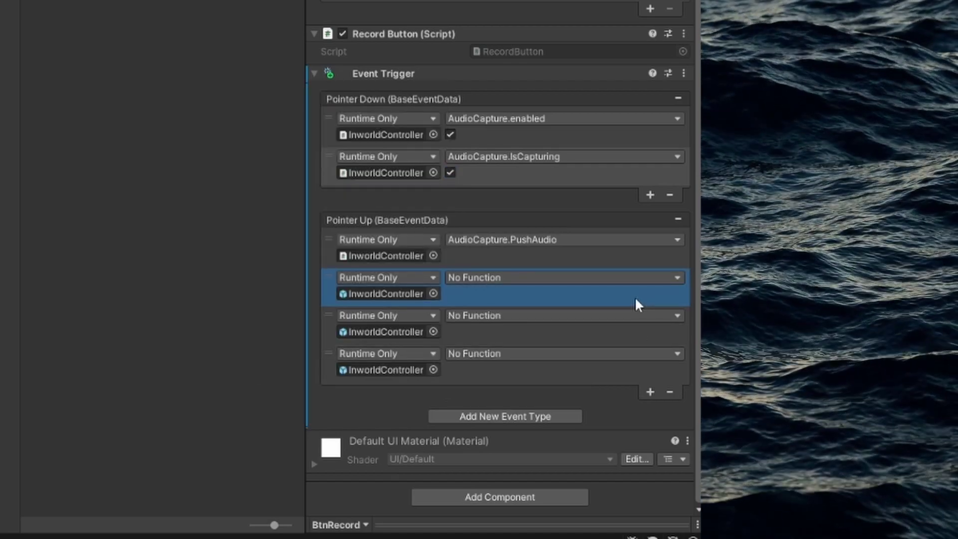
pyautogui.click(559, 278)
pyautogui.moveTo(539, 352)
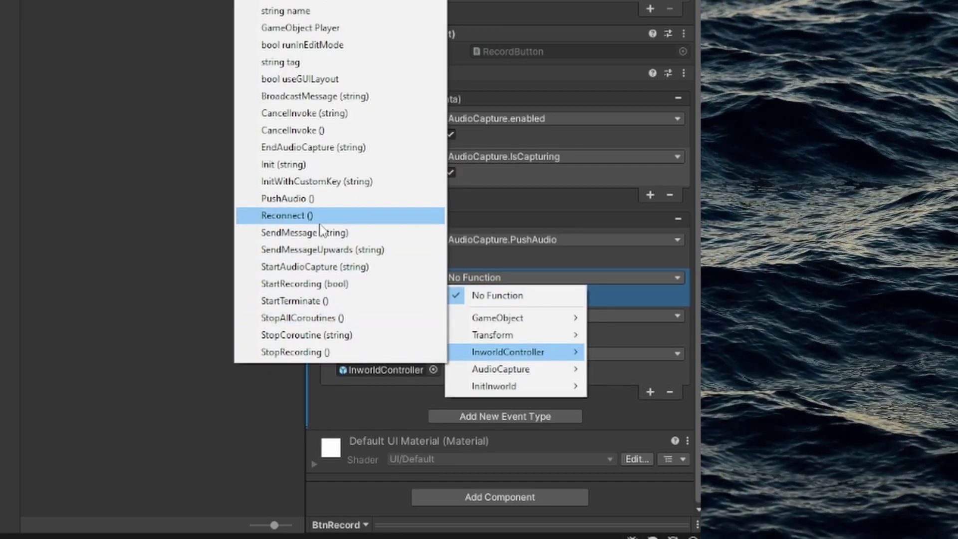
pyautogui.moveTo(502, 369)
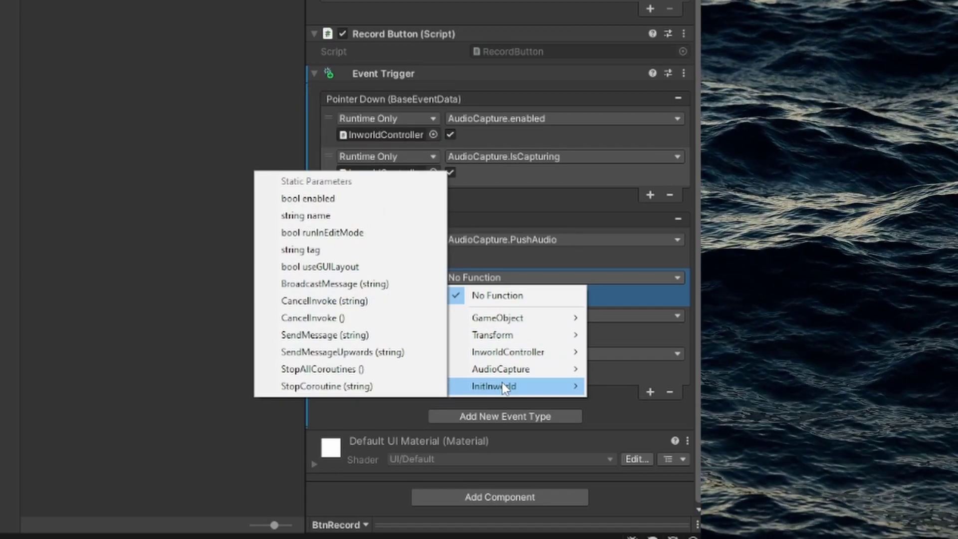
pyautogui.moveTo(507, 351)
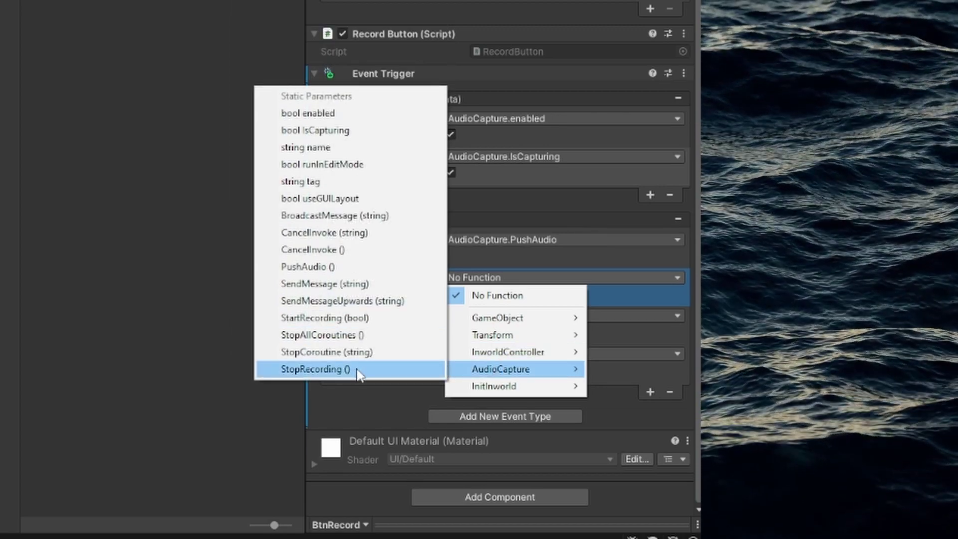
pyautogui.click(357, 373)
# Step: Set the last two Pointer Up entries to AudioCapture enabled and IsCapturing, left unticked
pyautogui.click(511, 314)
pyautogui.moveTo(504, 407)
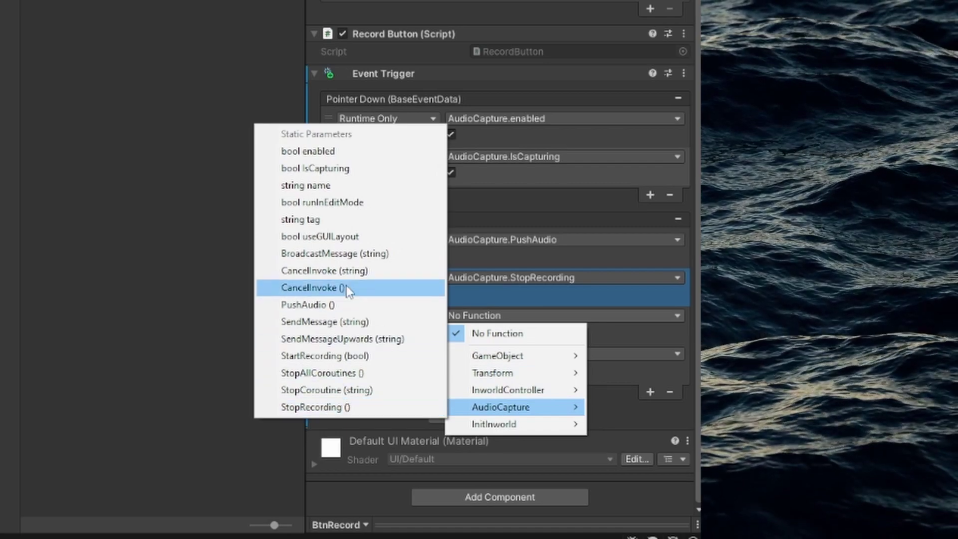
pyautogui.click(309, 151)
pyautogui.click(504, 353)
pyautogui.moveTo(500, 442)
pyautogui.click(320, 208)
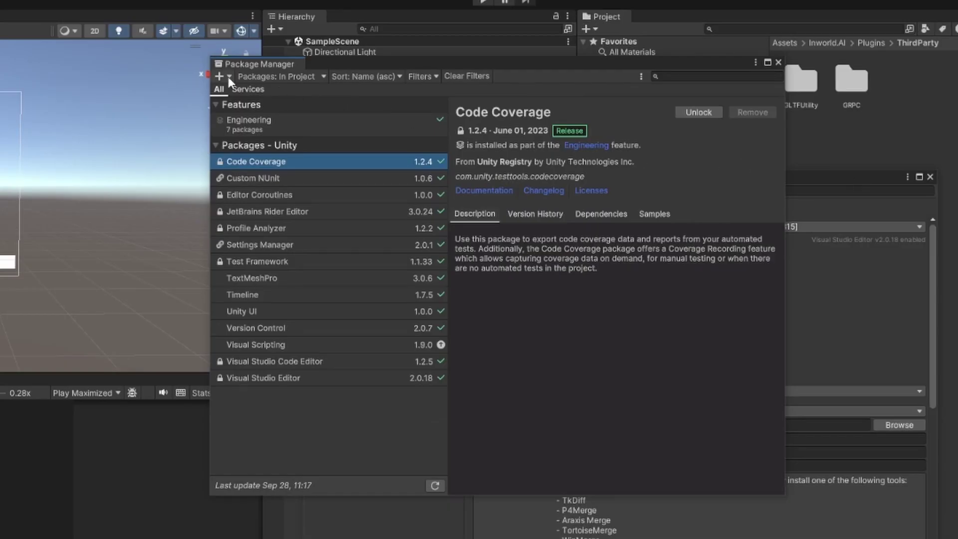
# Step: Add the package com.unity.nuget.newtonsoft-json by name in Package Manager
pyautogui.click(228, 77)
pyautogui.click(252, 134)
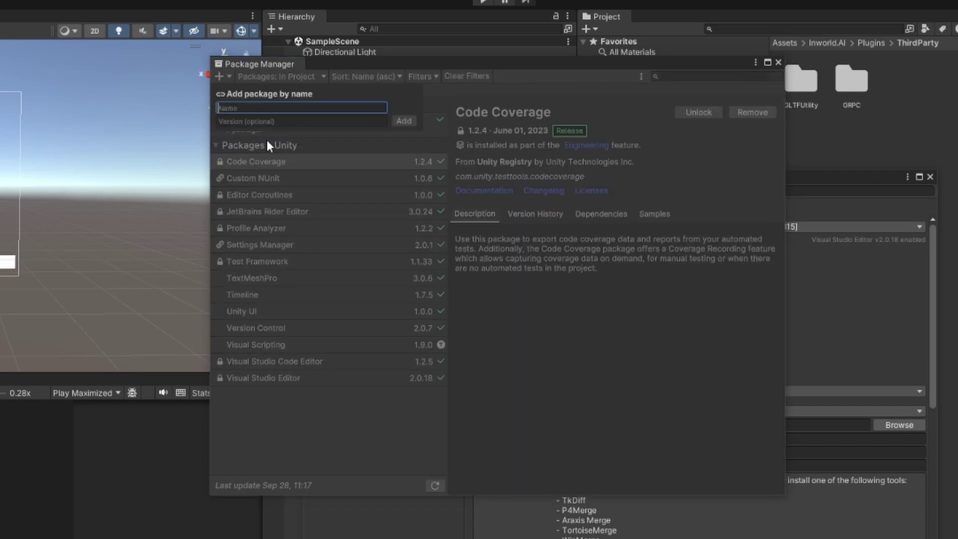
pyautogui.write('com.unity.nuget.newtonsoft-json')
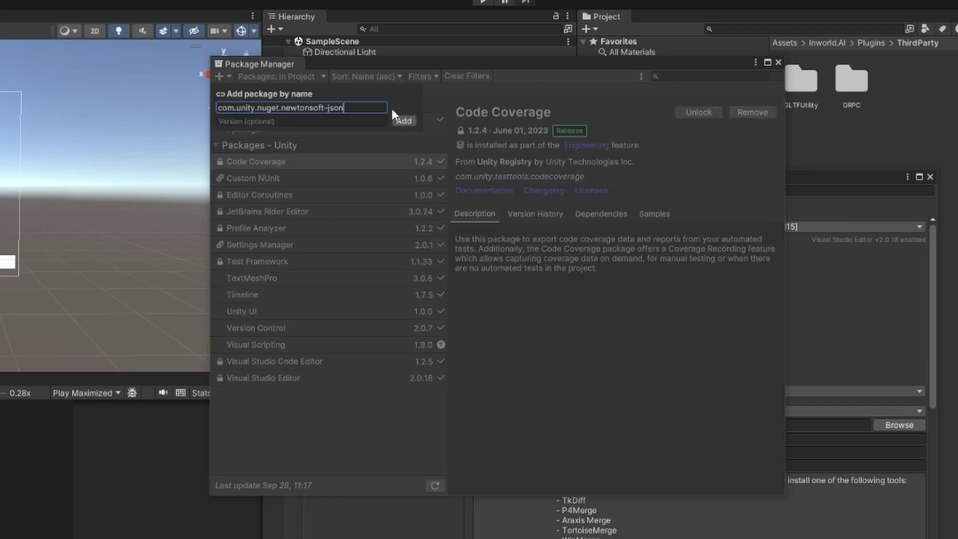
pyautogui.click(406, 121)
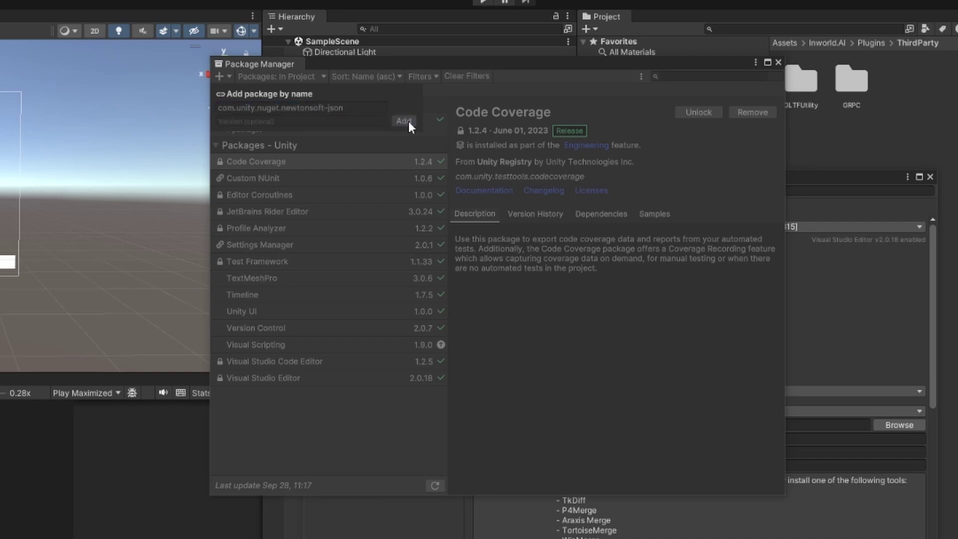